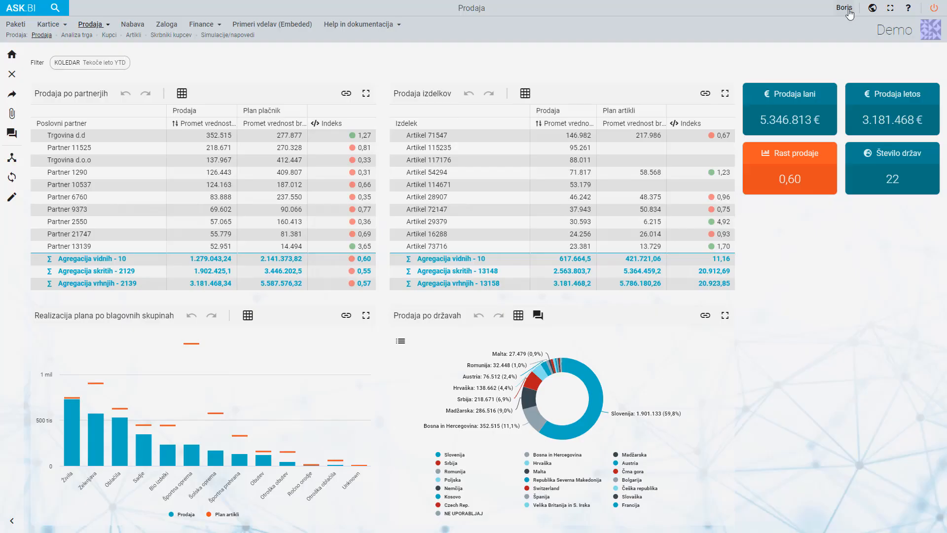
- Switch the interface theme to Globoka modrina in the user settings
click(848, 11)
mouse_move(794, 156)
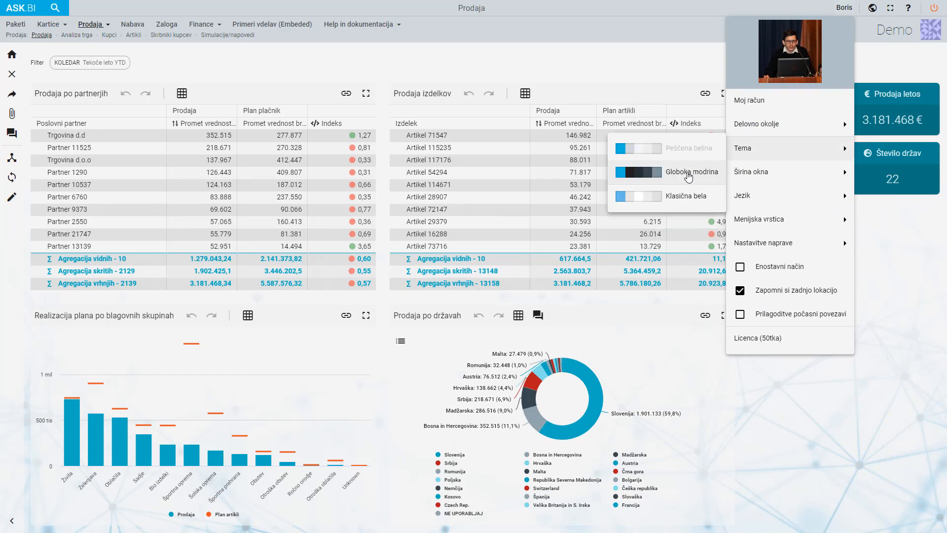
click(691, 172)
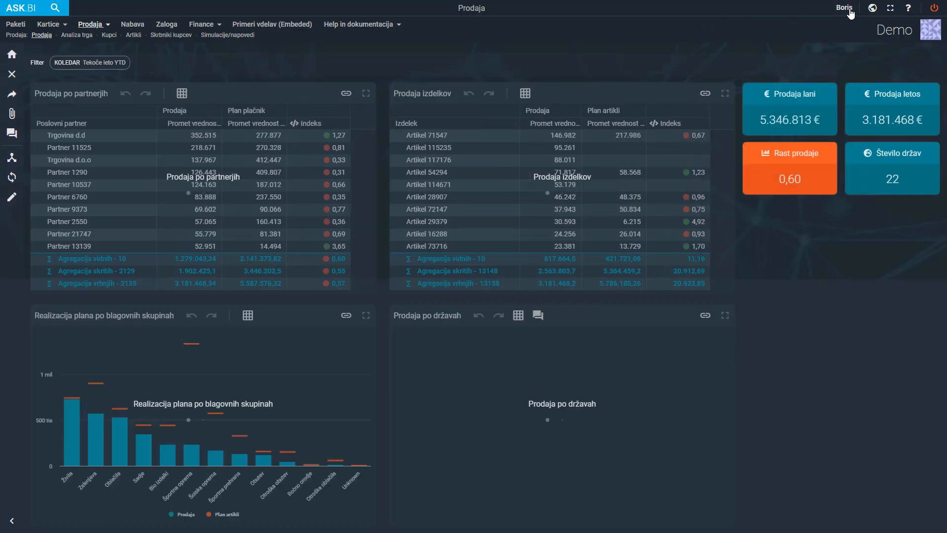
- Change the interface theme to Klasična bela
click(849, 11)
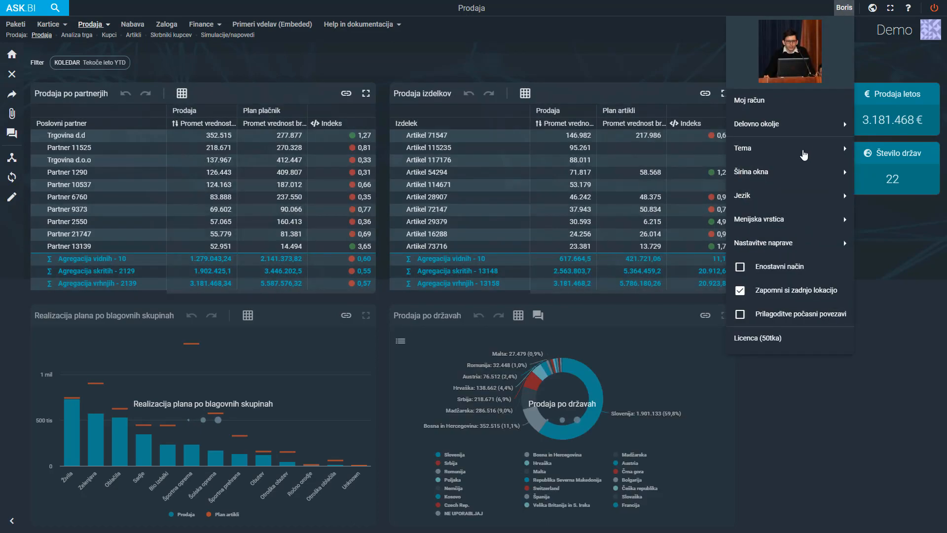
mouse_move(789, 149)
click(661, 200)
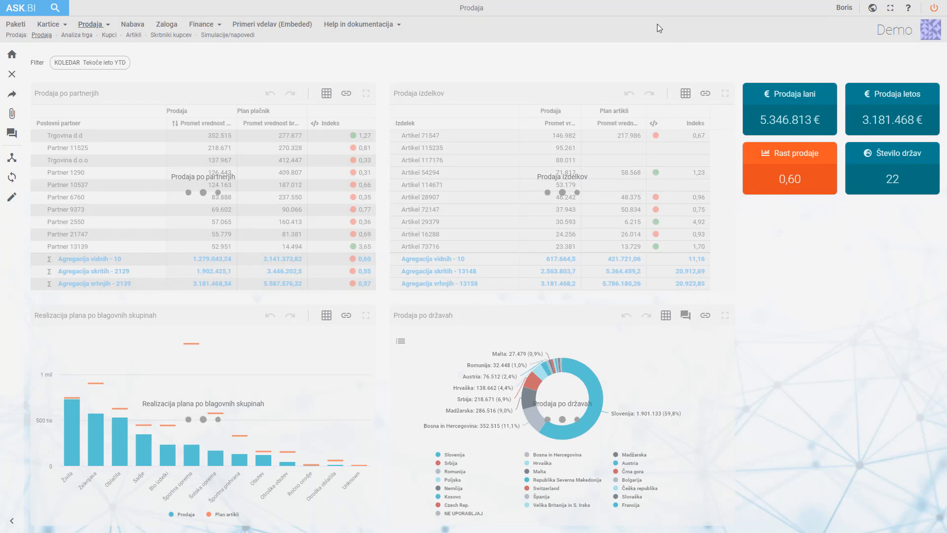
- Set the interface theme to Peščena belina
click(844, 8)
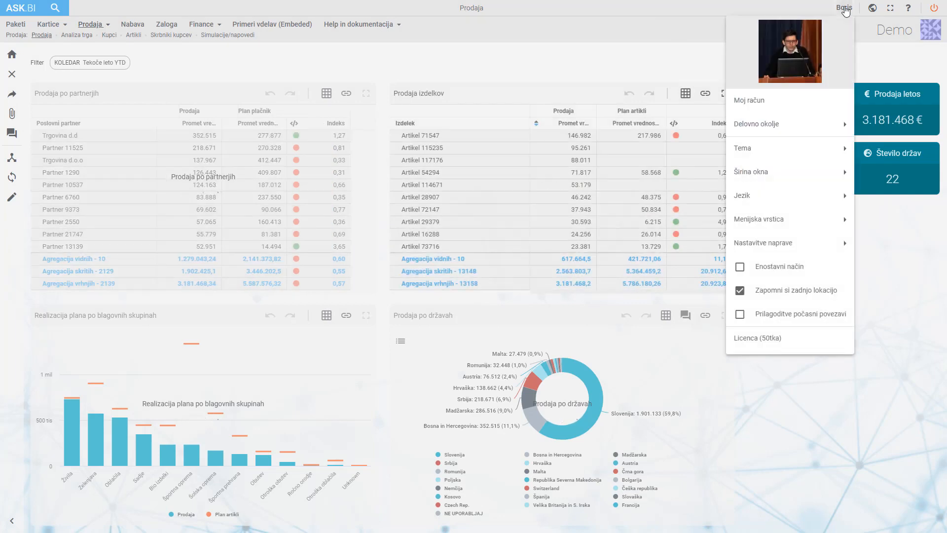
mouse_move(799, 154)
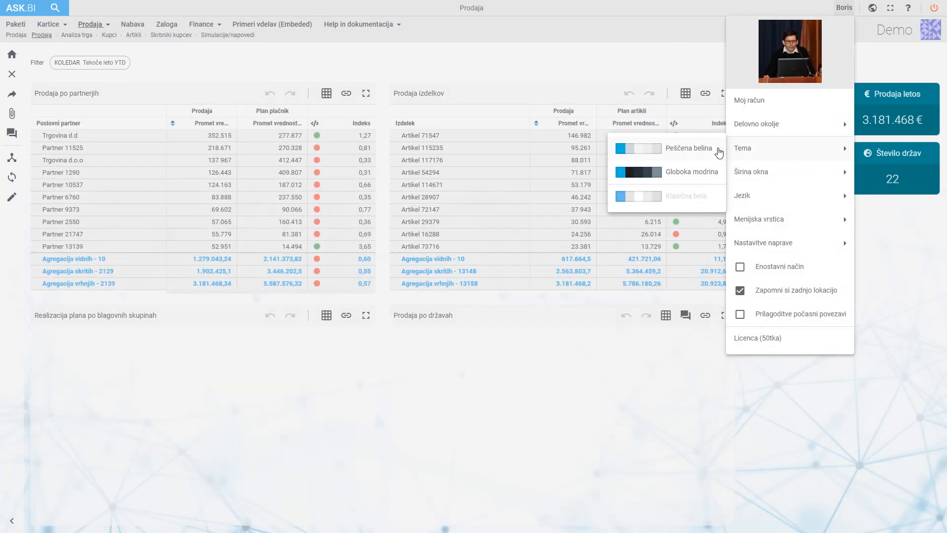
click(706, 150)
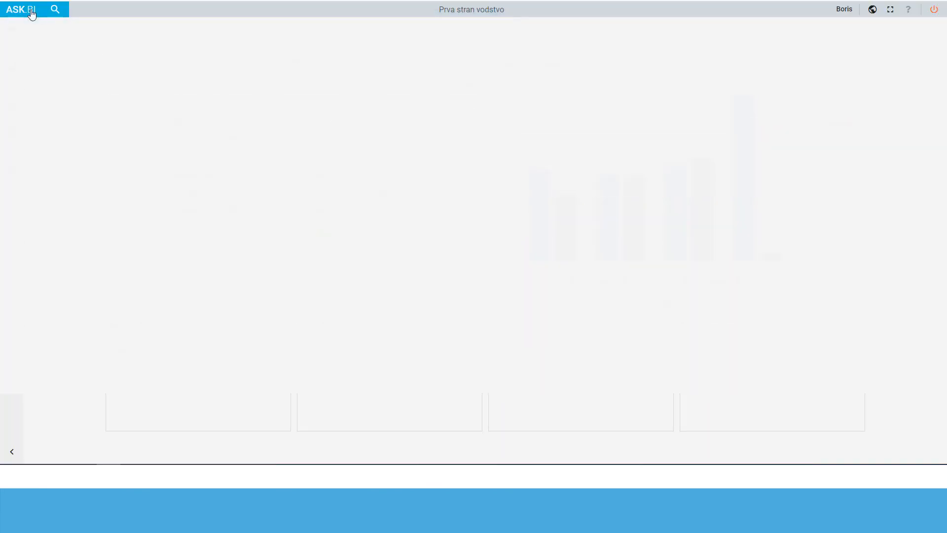
- Restore the Prva stran vodstvo dashboard to its 05.05.2021 10:42:40 version from the dashboard's history
click(30, 11)
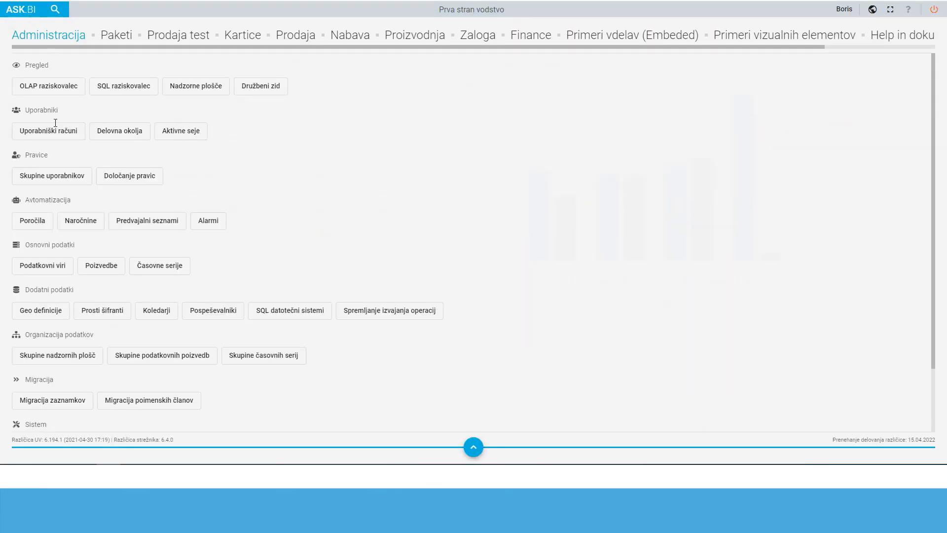
click(192, 89)
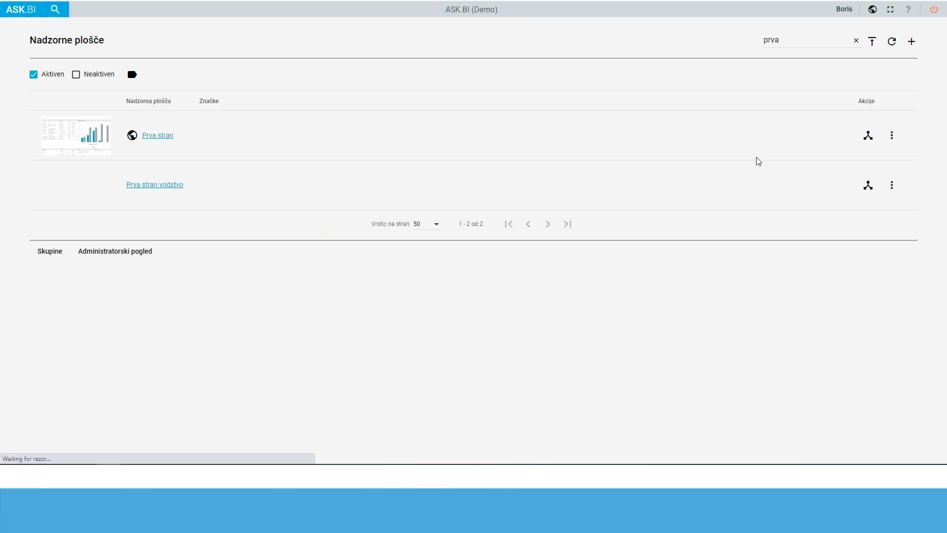
click(891, 187)
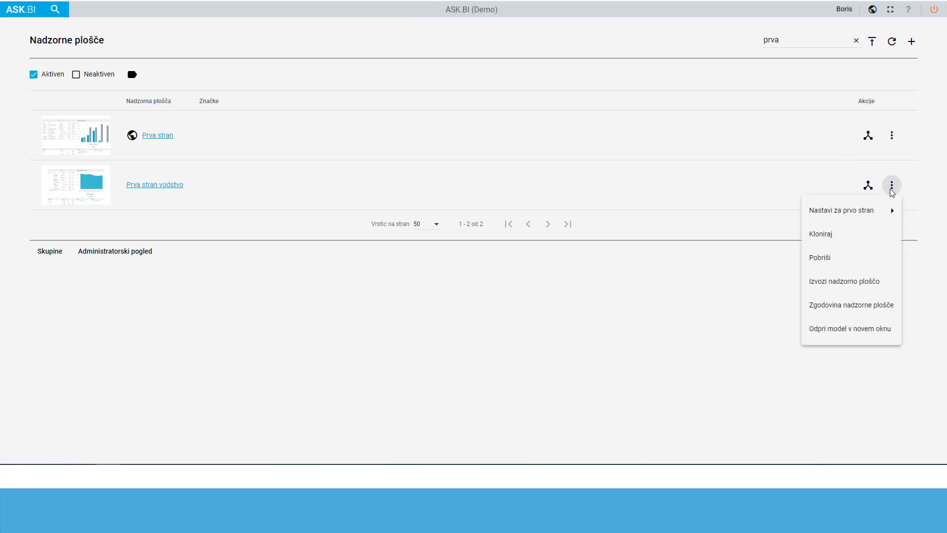
click(865, 313)
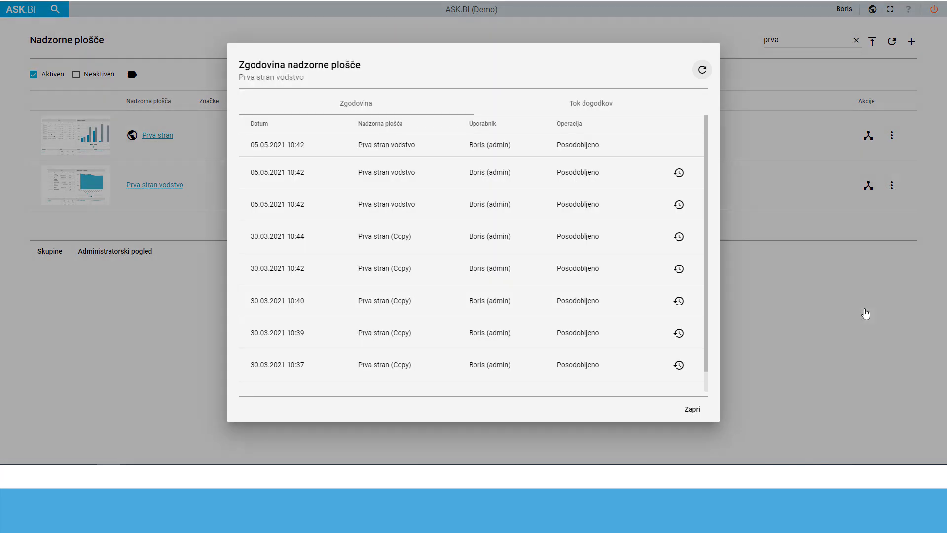
click(679, 173)
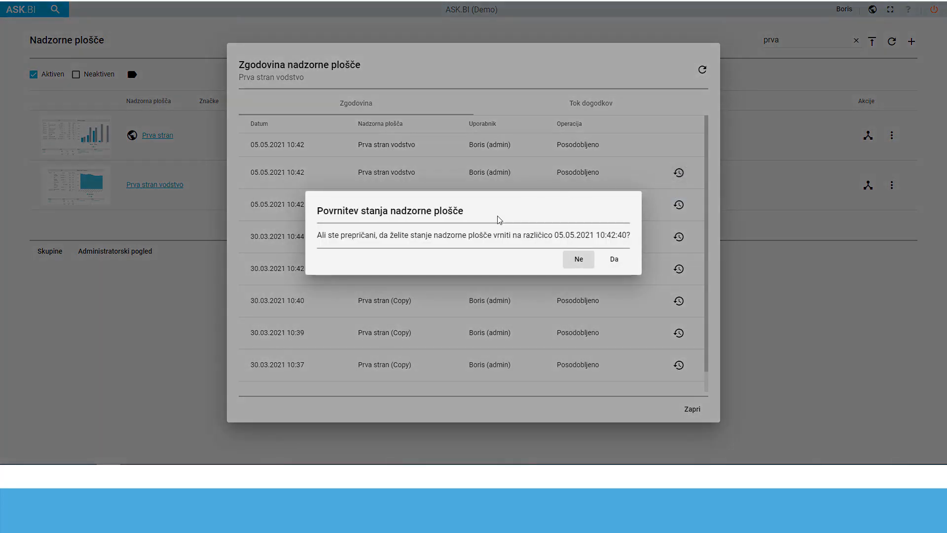
click(616, 261)
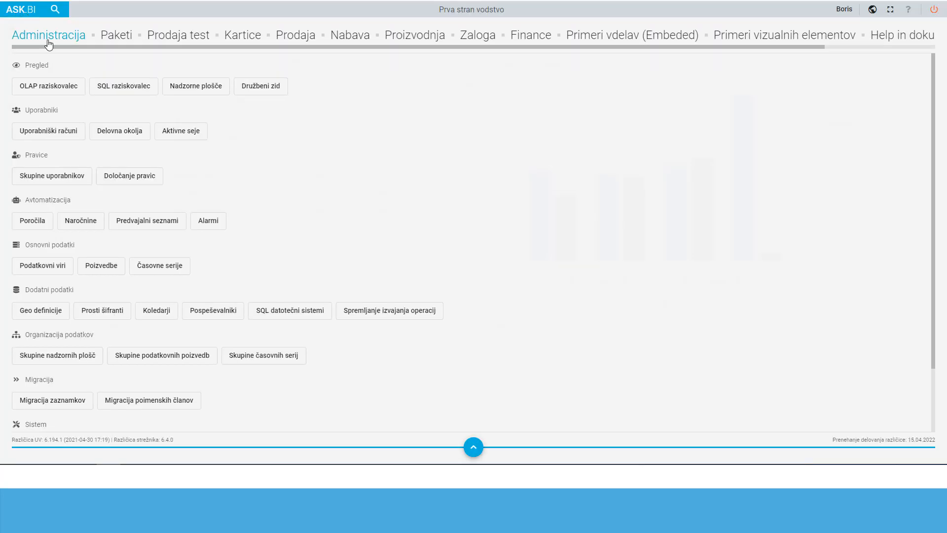
- Open the details of the Artikli top RVC bookmark from the Prodaja folder in the OLAP explorer
click(59, 87)
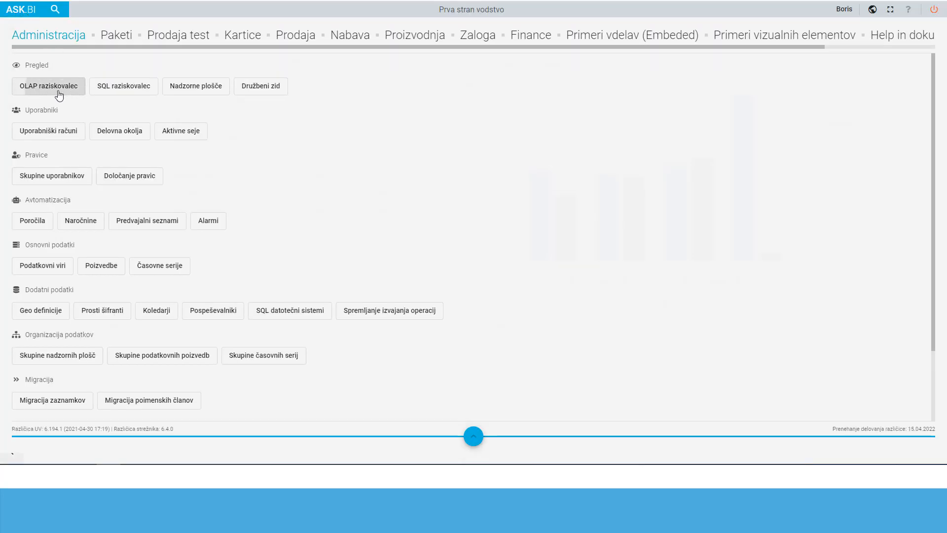
right_click(72, 161)
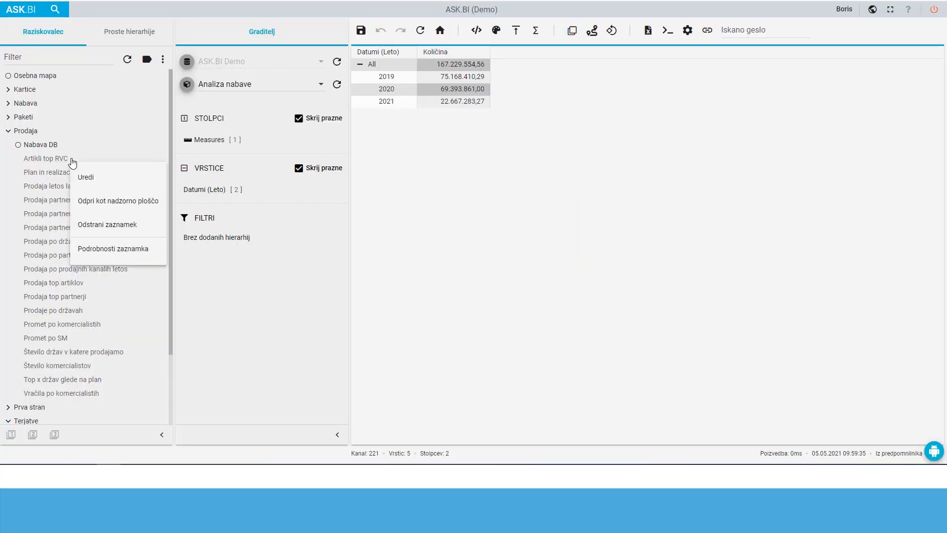
click(128, 249)
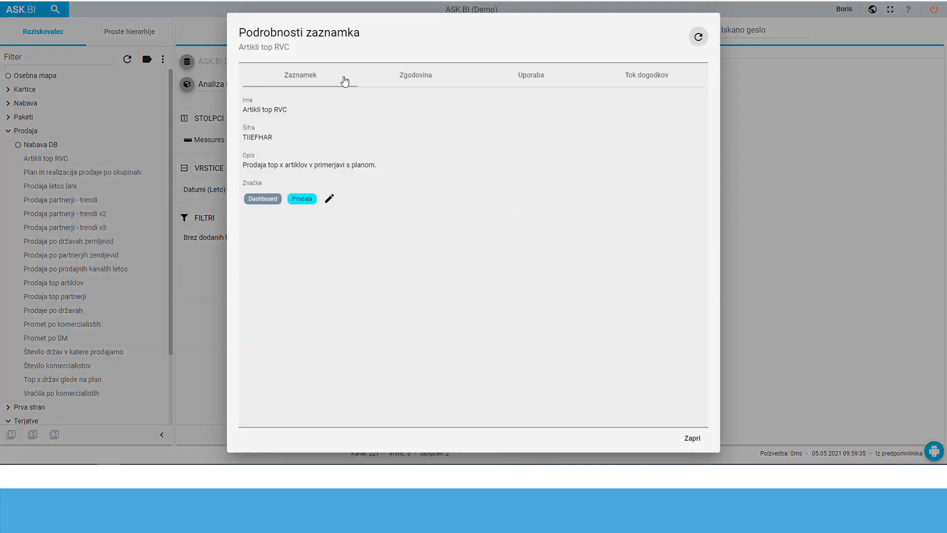
click(306, 79)
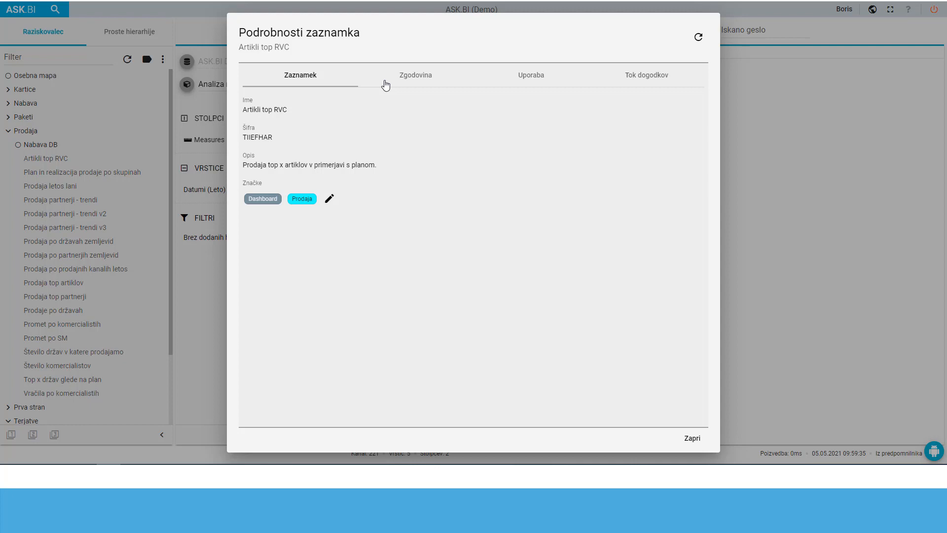
- Examine the Artikli top RVC bookmark's version history, including the restore option for 27.01.2021 12:20:49, and its usage and event flow
click(409, 81)
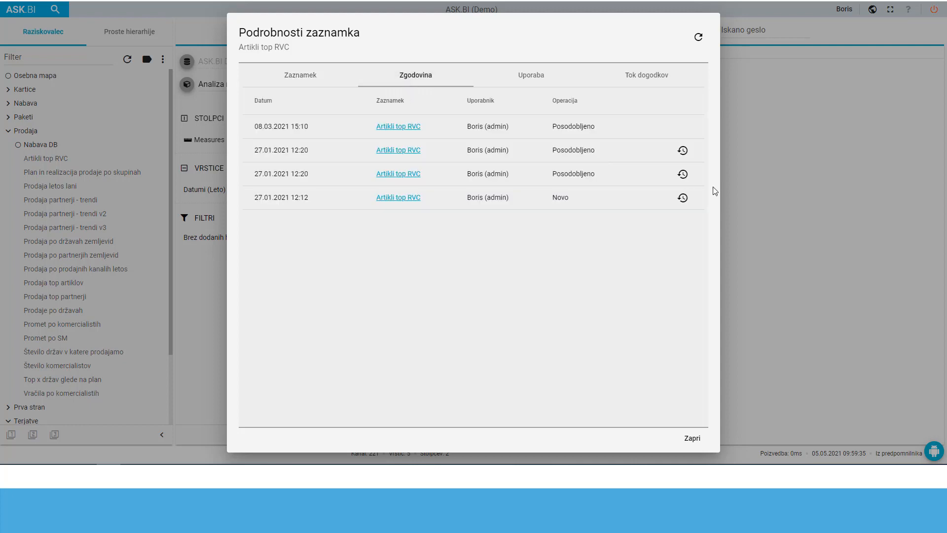
click(685, 152)
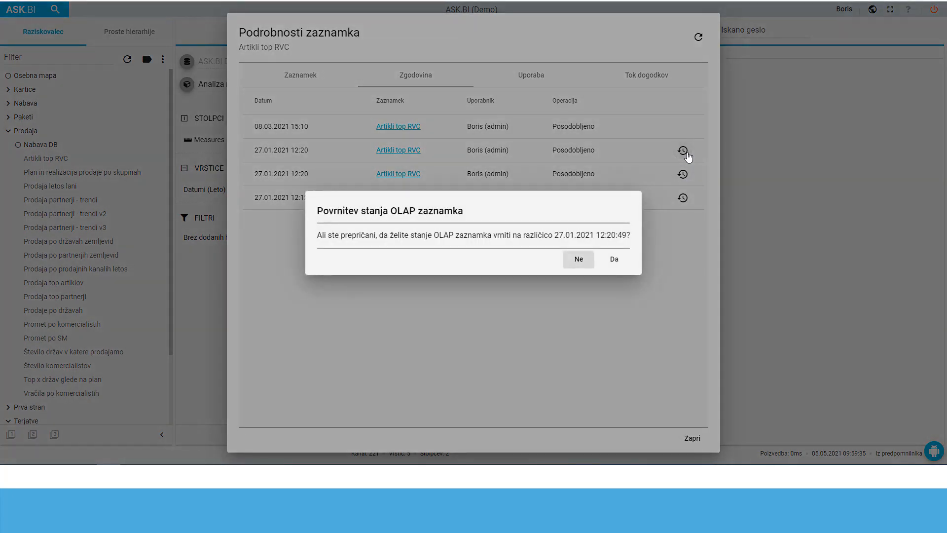
click(576, 260)
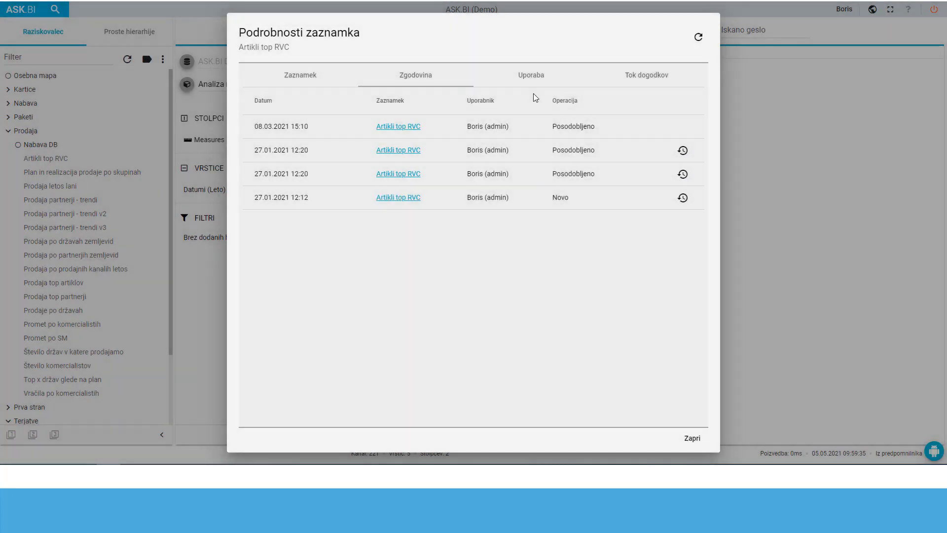
click(537, 79)
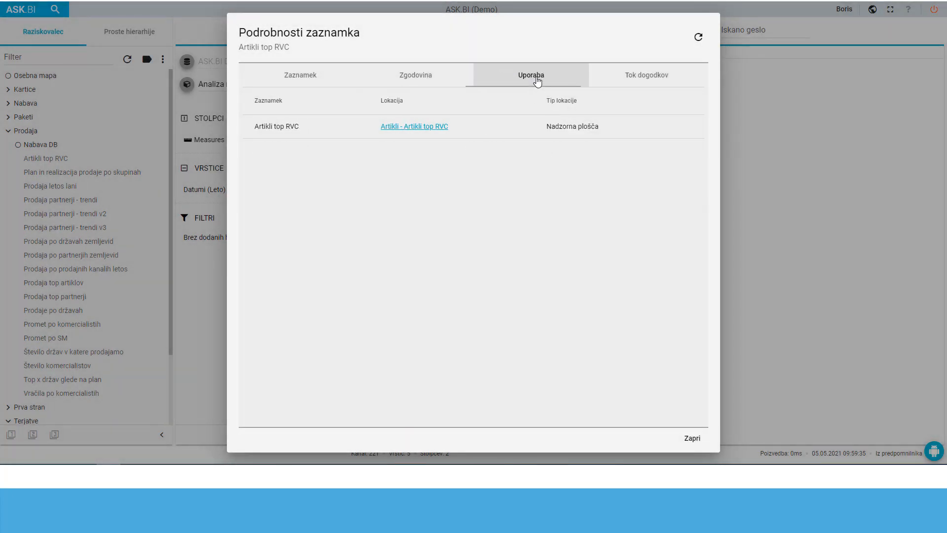
click(657, 80)
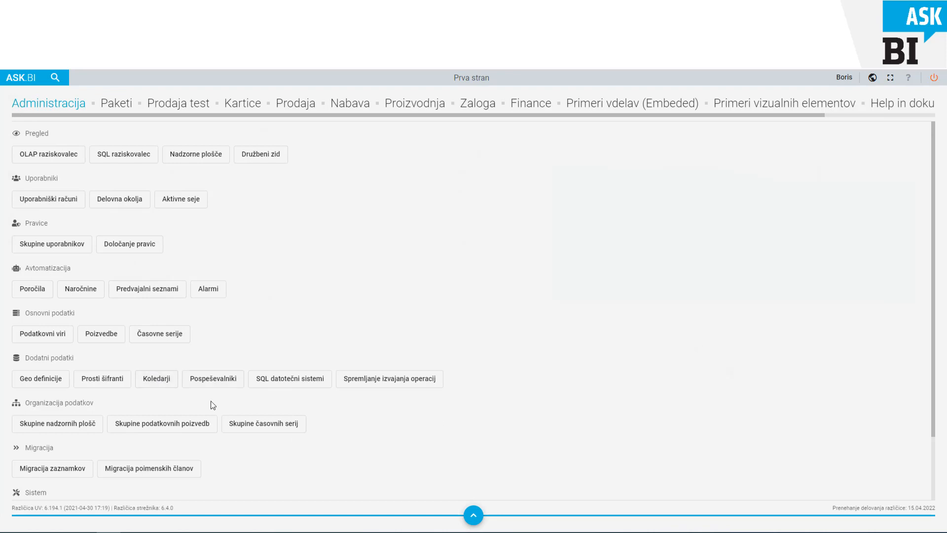
- Review the history and event flow of the Artikel podatki query in the Poizvedbe list
click(96, 335)
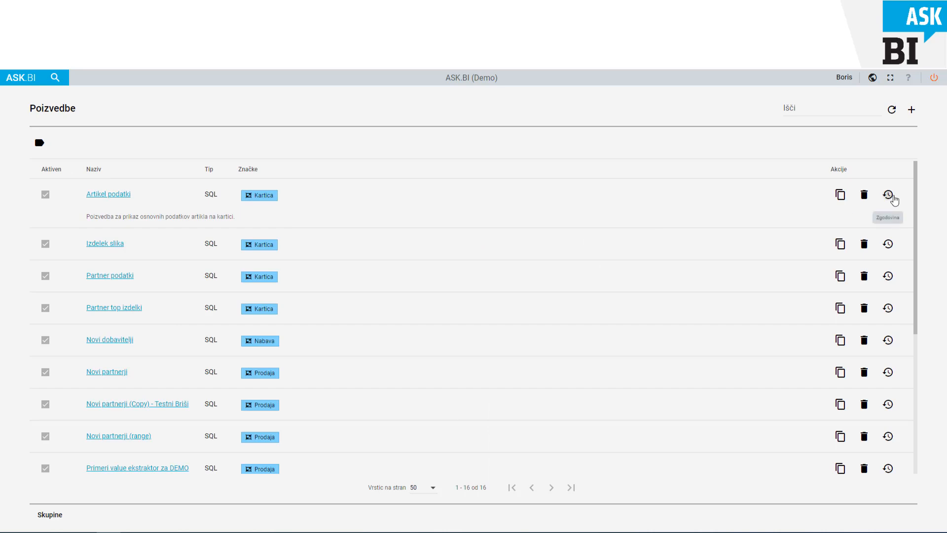
click(894, 199)
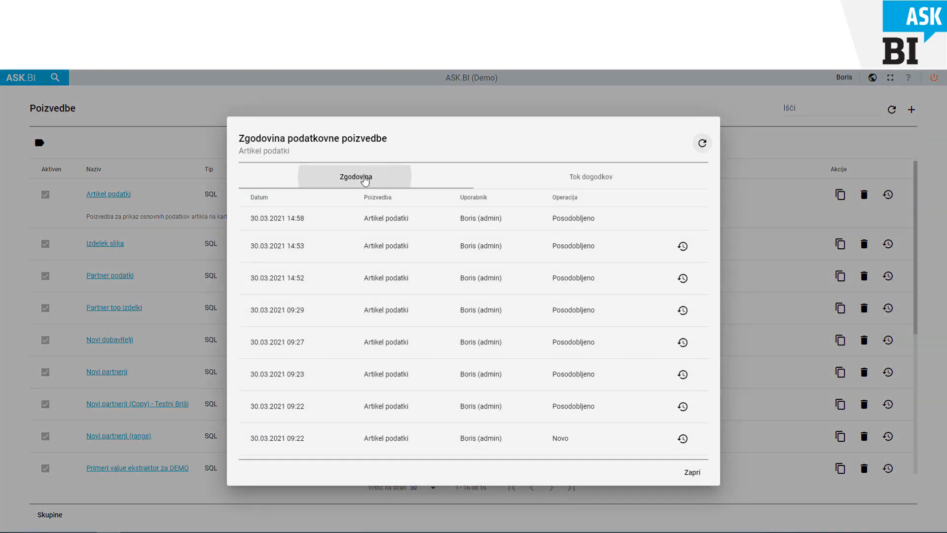
click(611, 182)
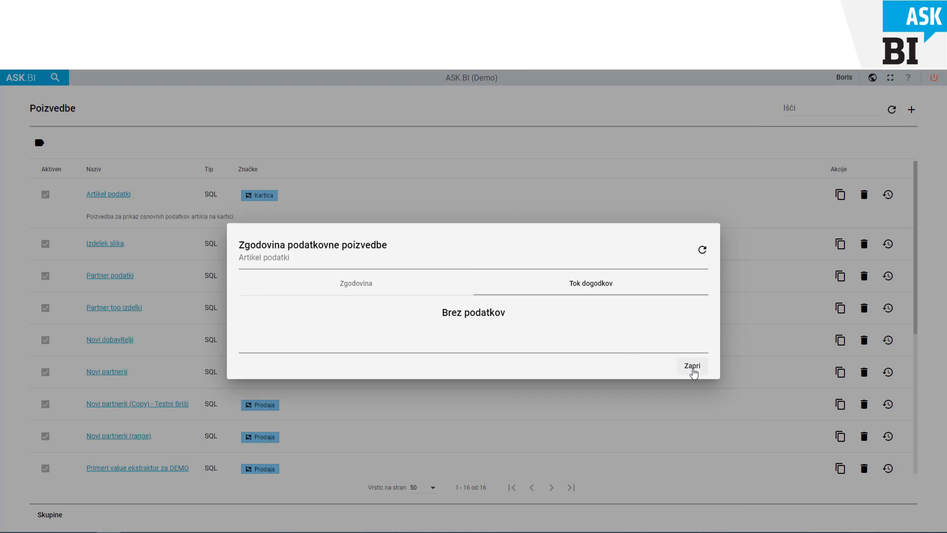
click(693, 367)
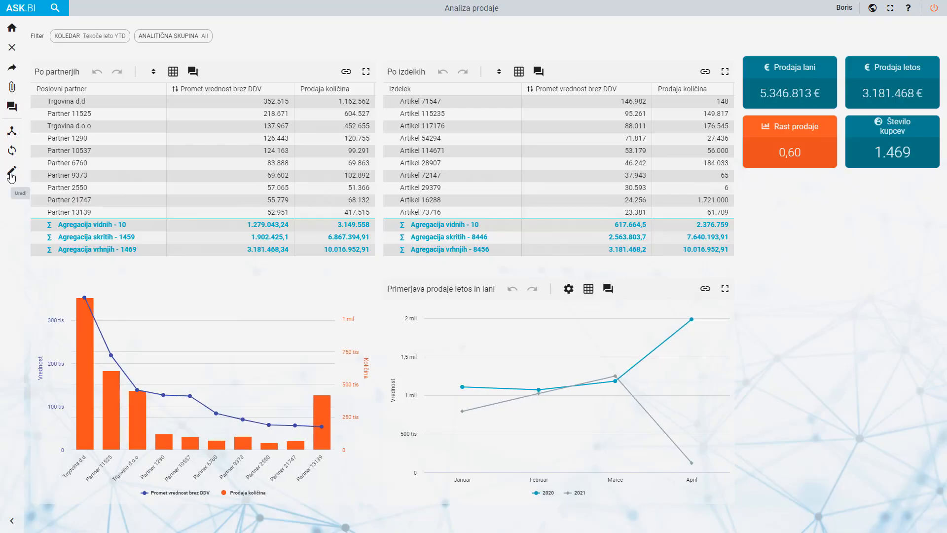
- Open the filter display settings of the Filter element on the Analiza prodaje dashboard, check the Koledar sort index and confirm
click(10, 175)
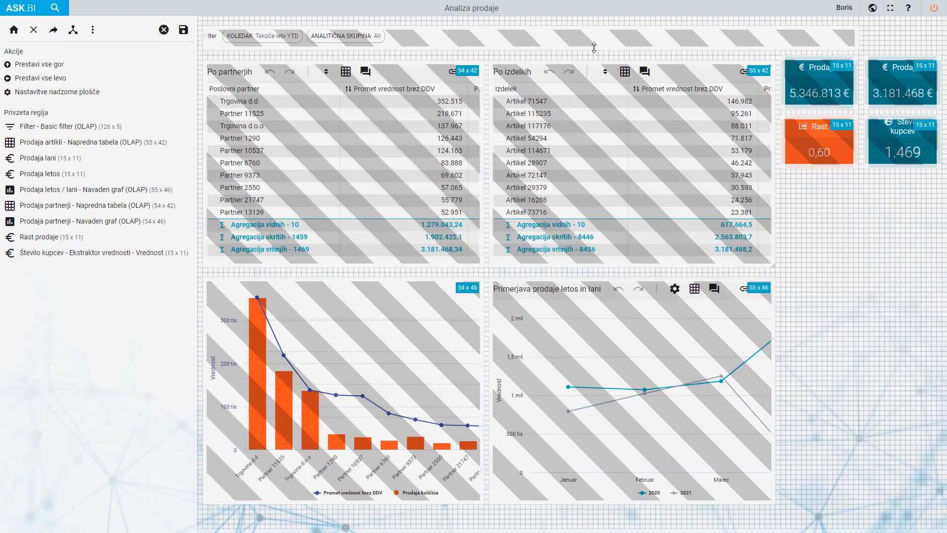
click(530, 38)
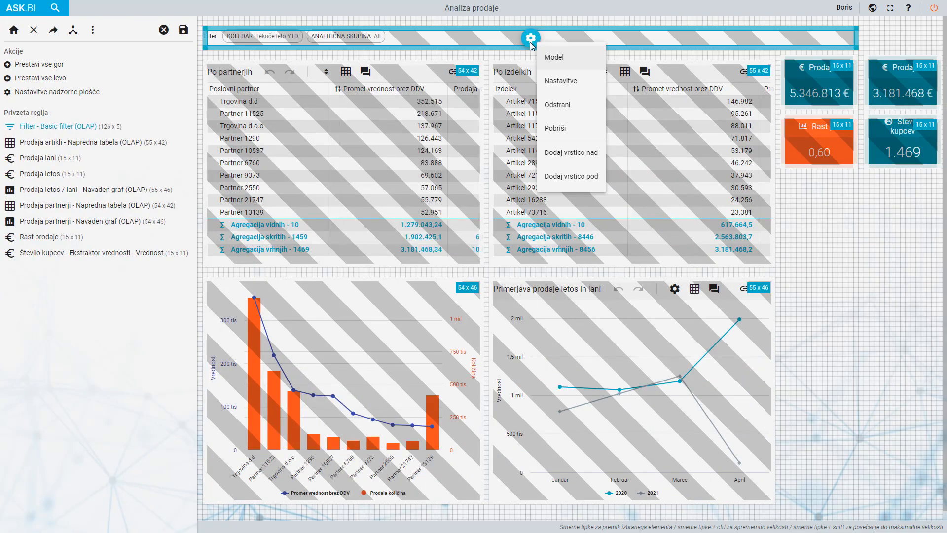
click(561, 81)
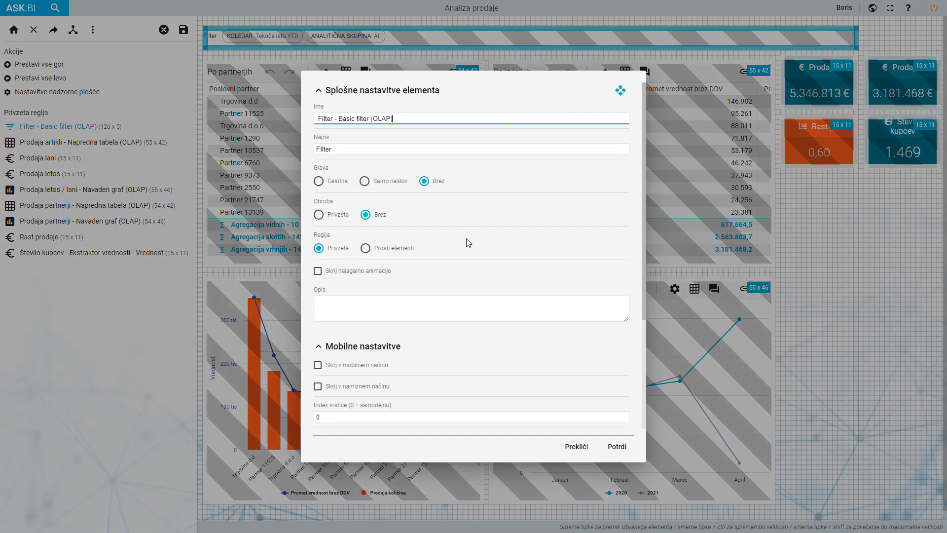
scroll(470, 277, down, 3)
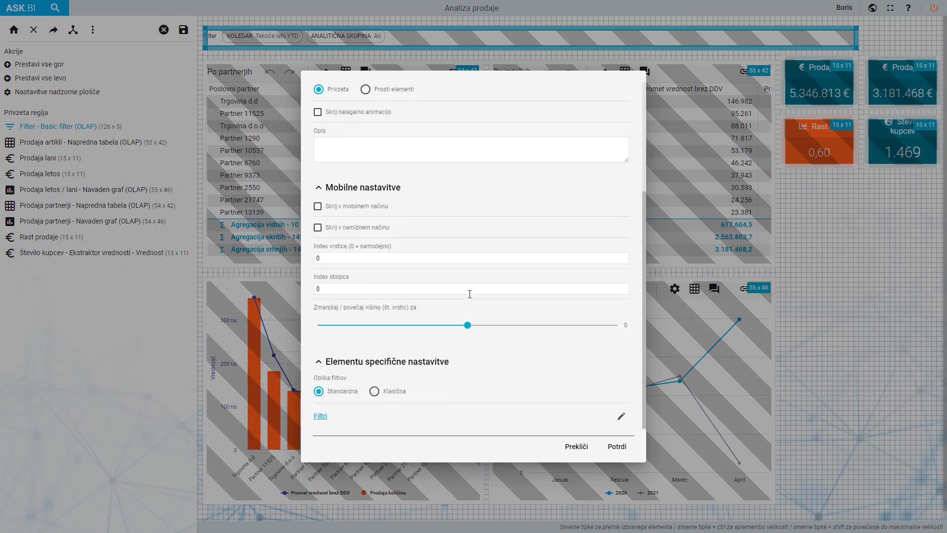
click(321, 417)
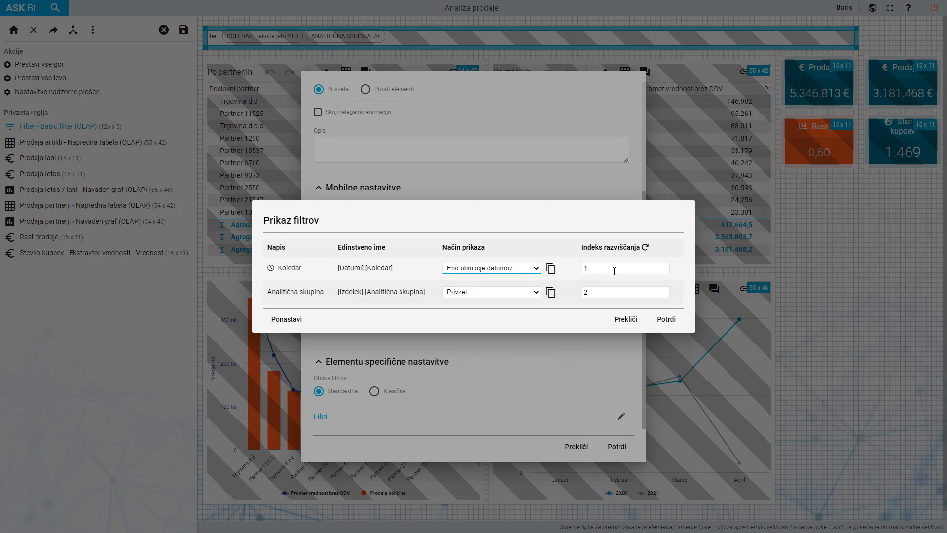
click(614, 271)
click(675, 327)
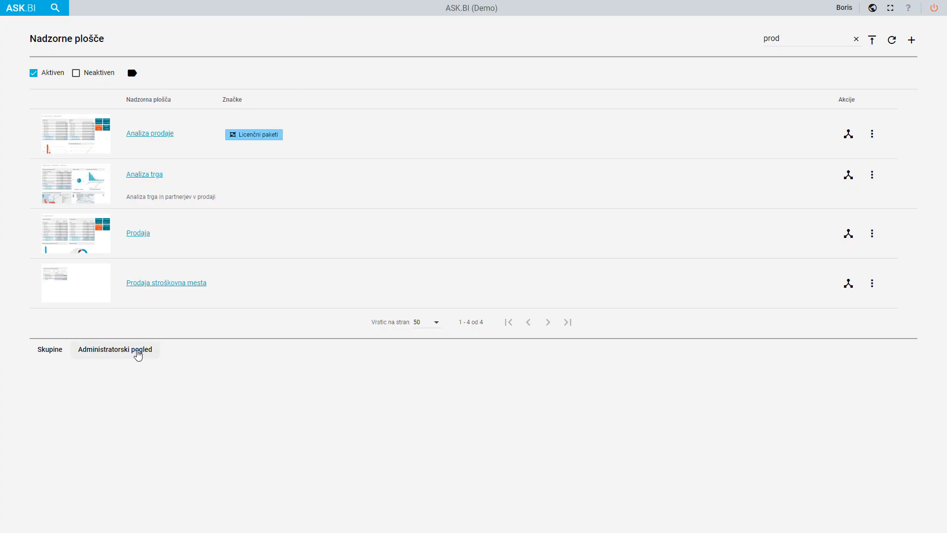
- Switch the dashboards list to the administrator view and back to the user view
click(142, 354)
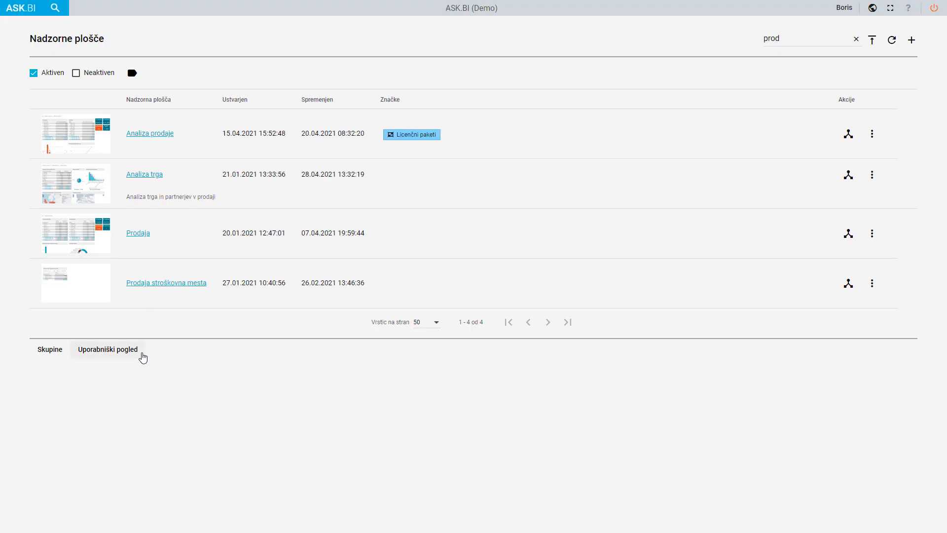
click(116, 354)
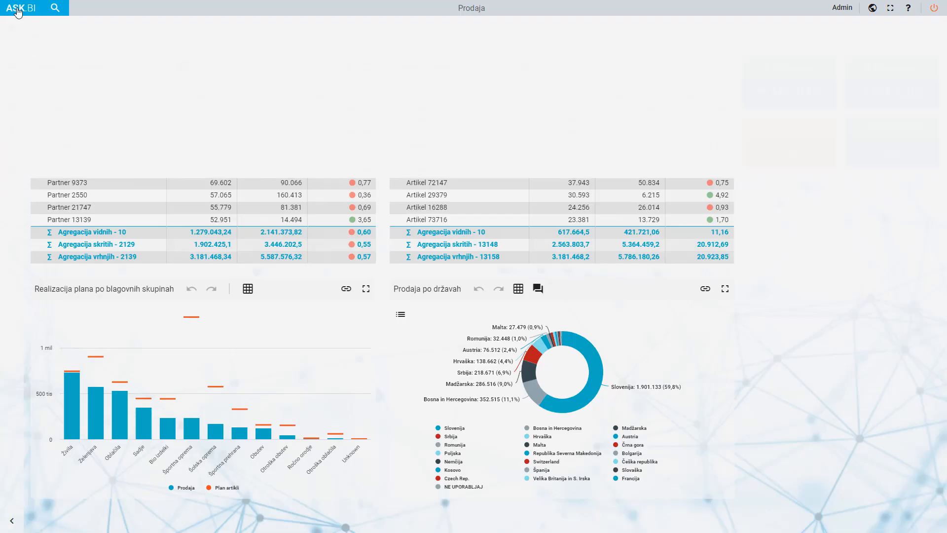
- In the user accounts administration, set the admin account's display name (Prikazno ime) to the person's first name and save
click(34, 36)
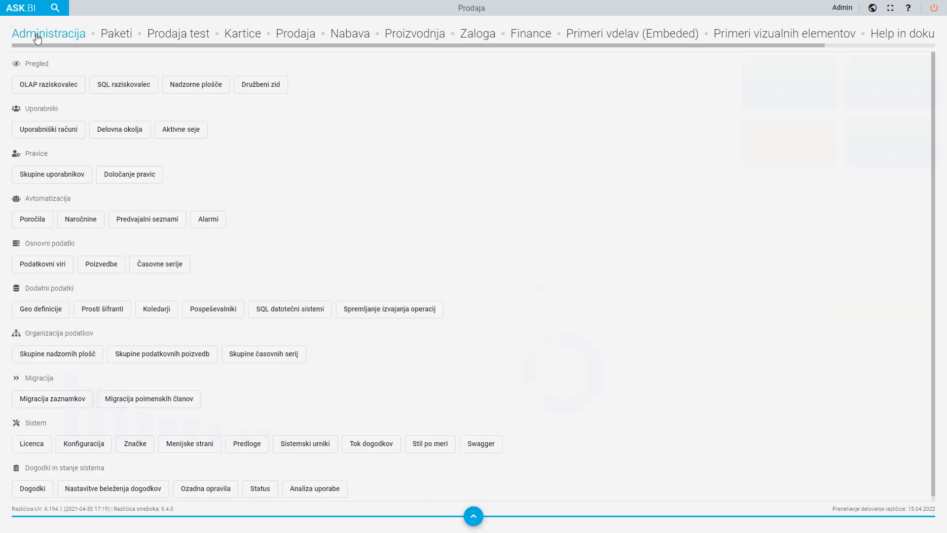
click(55, 130)
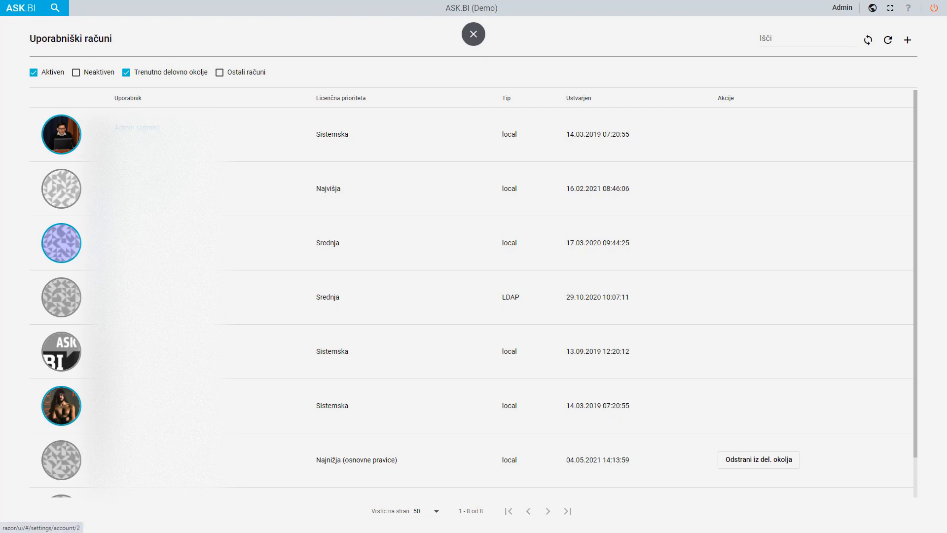
click(192, 122)
drag(421, 136, 369, 134)
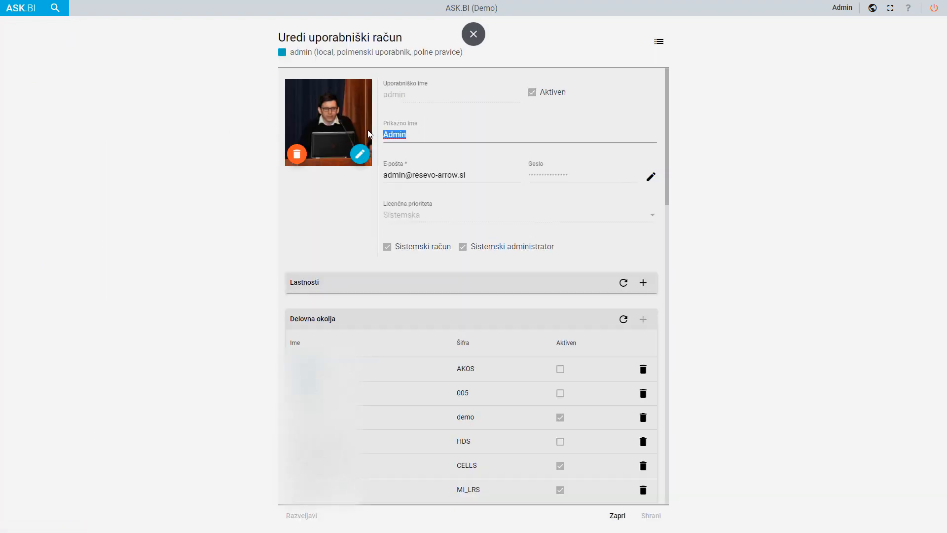
text(Boris)
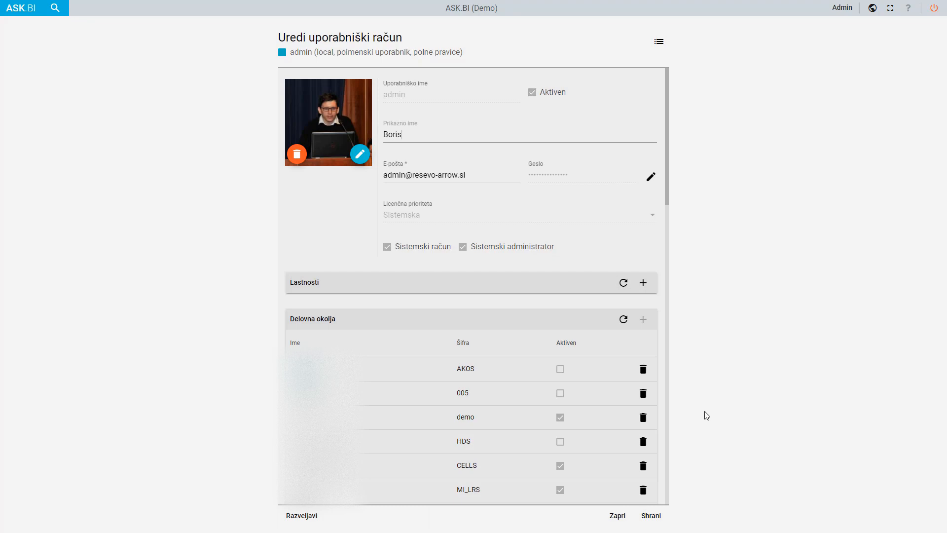
click(651, 516)
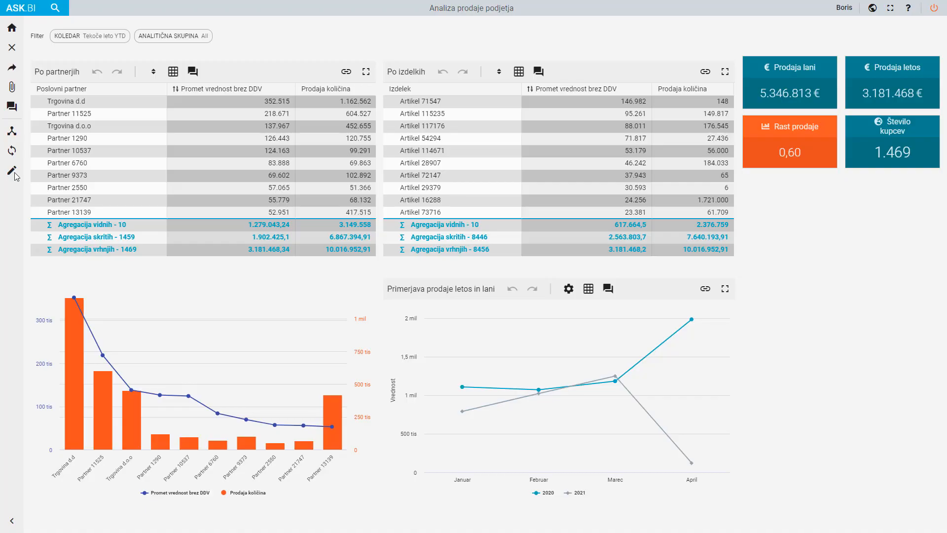
- Edit the Analiza prodaje podjetja dashboard and open the Konfiguracija of the Prodaja partnerji - Navaden graf element from its settings
click(14, 179)
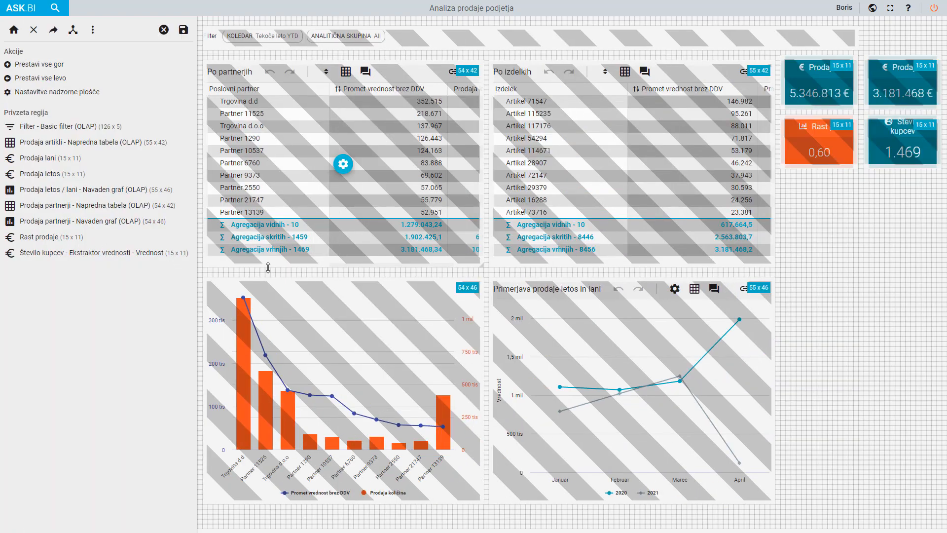
click(343, 391)
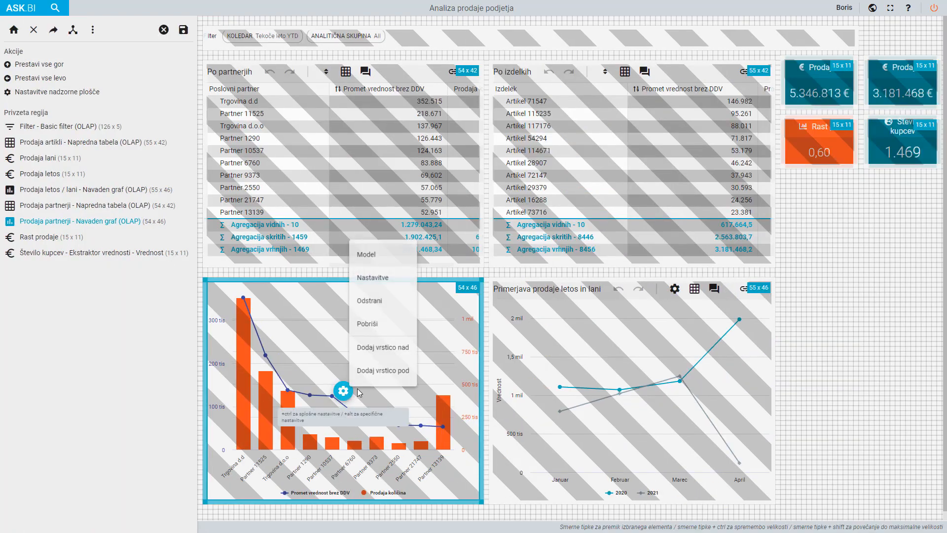
click(396, 277)
scroll(395, 302, down, 5)
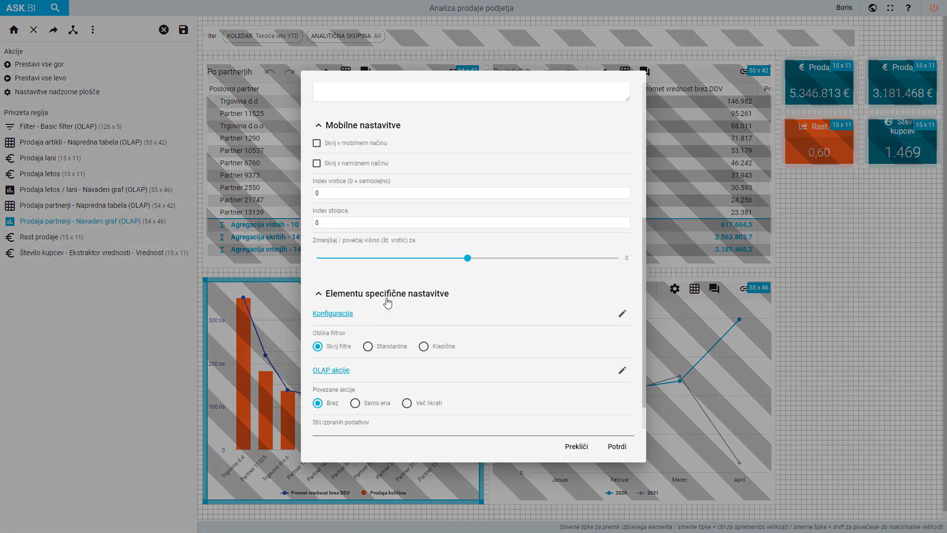
click(339, 314)
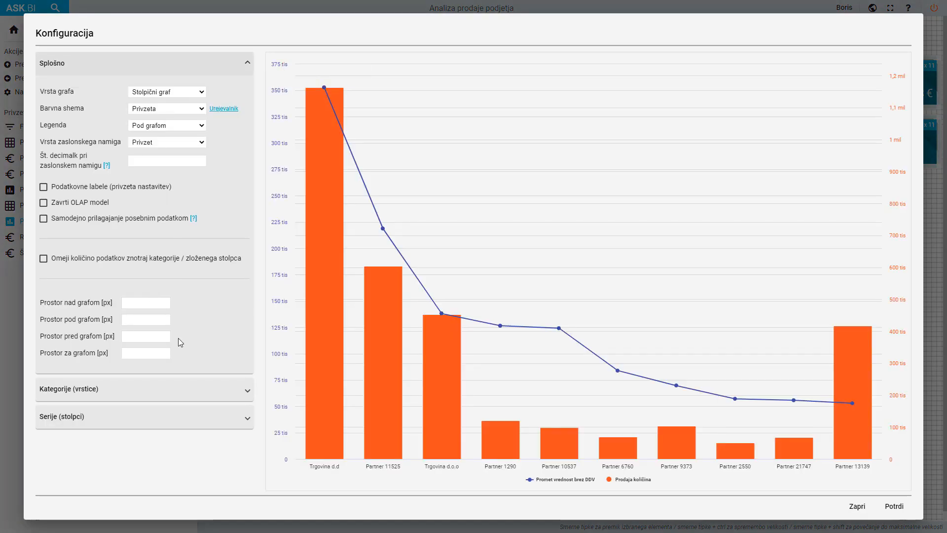
- Set the title (Naziv) of the chart's categories (Kategorije) to Partnerji
click(245, 393)
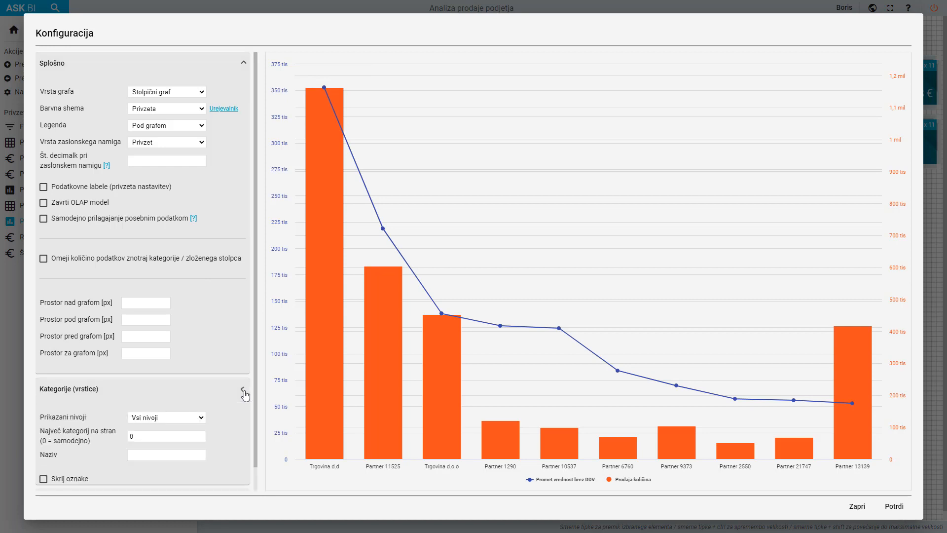
scroll(207, 355, down, 2)
scroll(206, 355, down, 1)
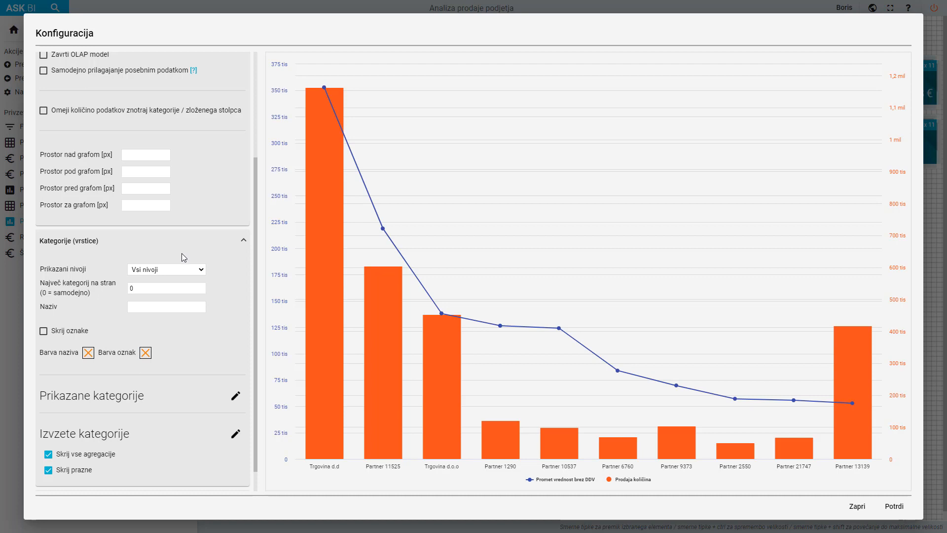
click(176, 306)
text(Partnerji)
- Set the title (Naziv) of the chart's primary axis, under Serije, to Vrednost
scroll(178, 299, down, 1)
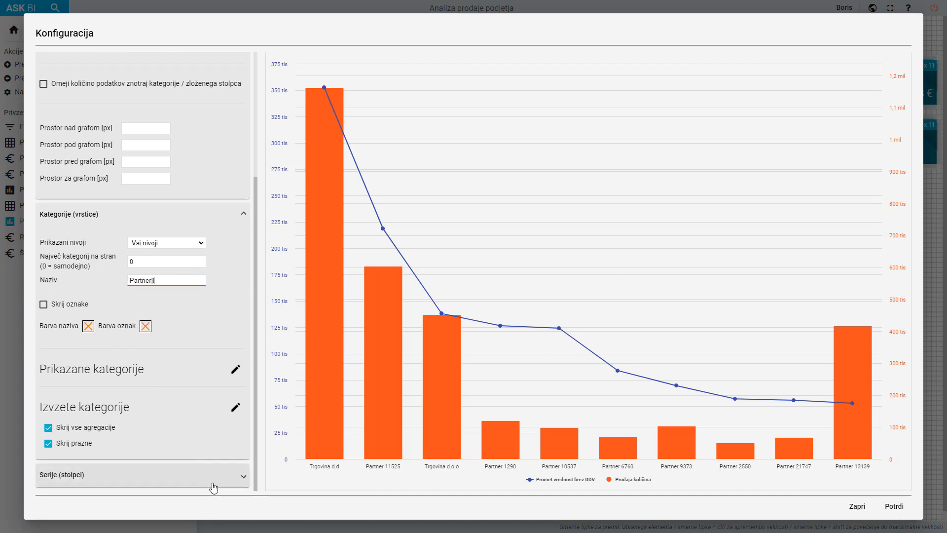
click(241, 476)
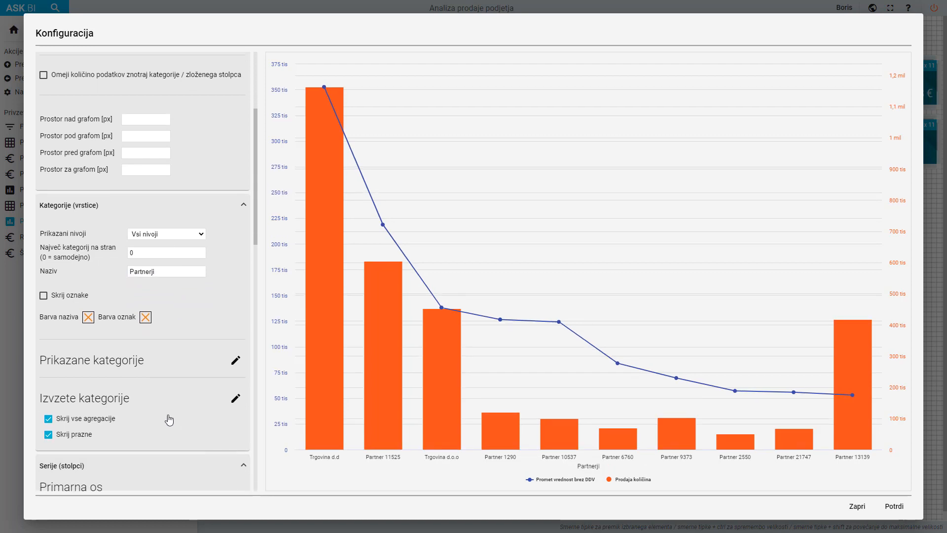
scroll(169, 416, down, 7)
scroll(169, 419, down, 4)
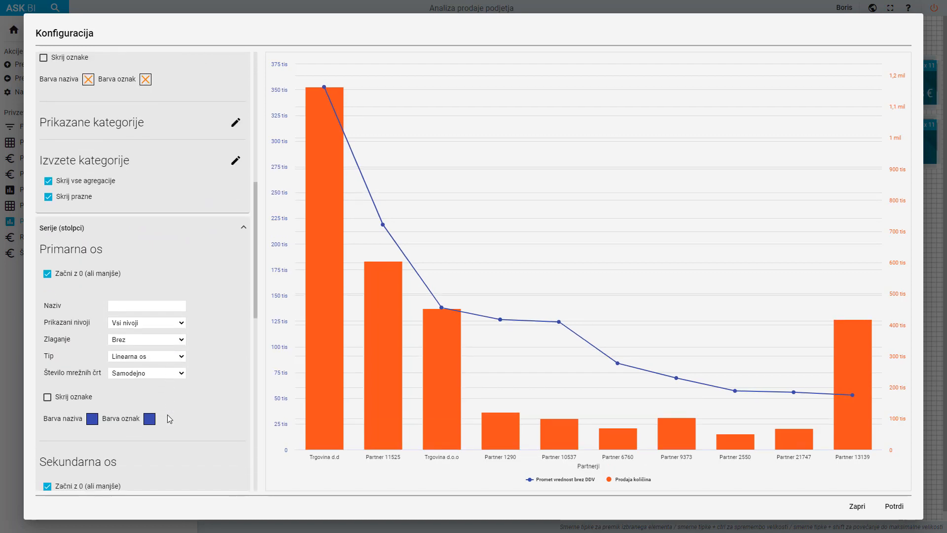
click(134, 255)
text(Vrednost)
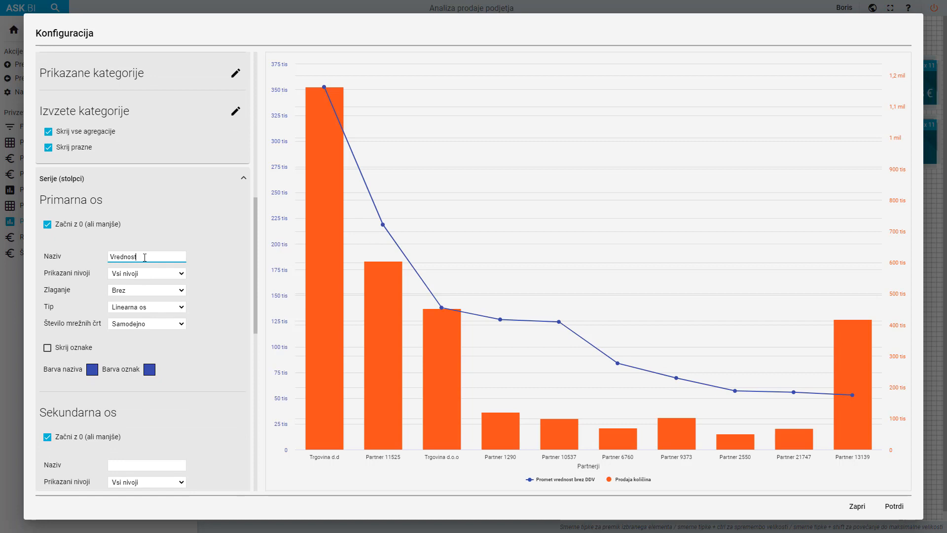
click(227, 276)
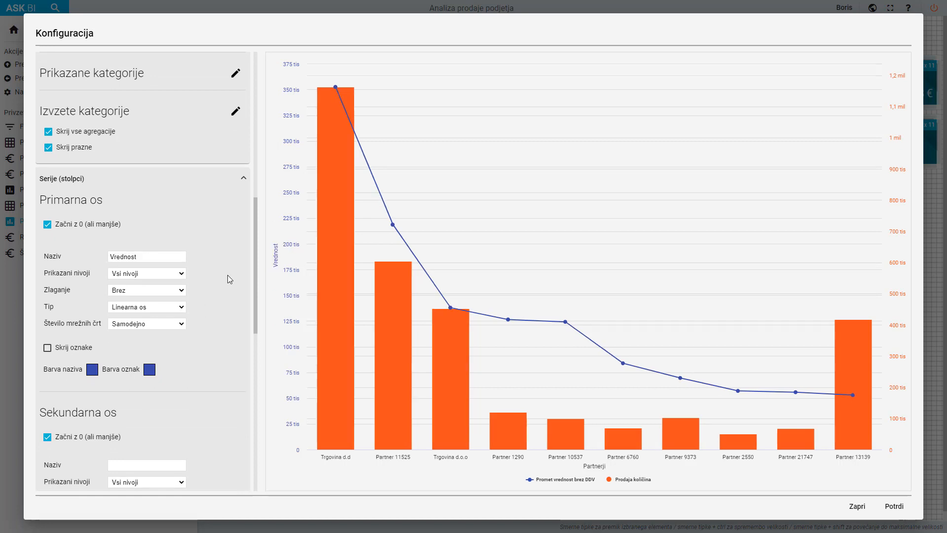
- Set the title (Naziv) of the chart's secondary axis to Količina
scroll(207, 345, down, 5)
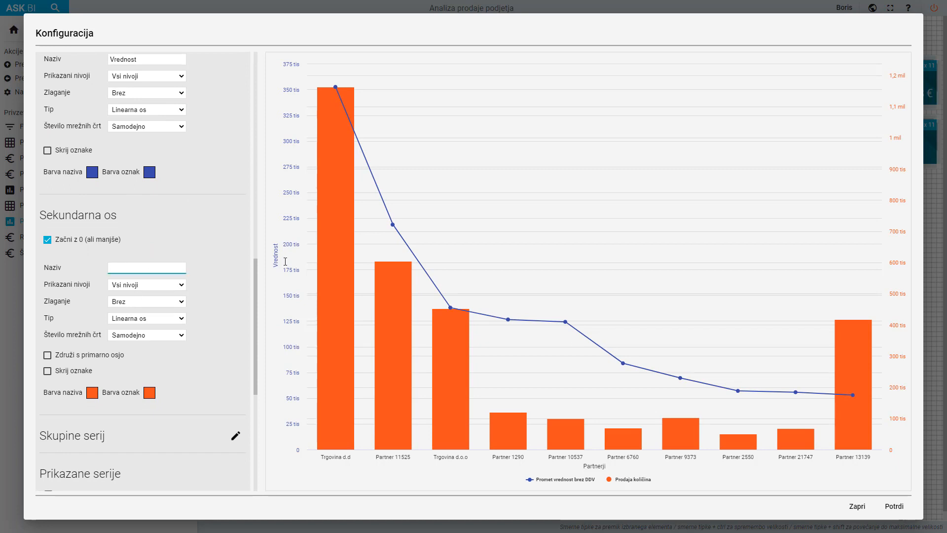
text(Količina)
click(225, 301)
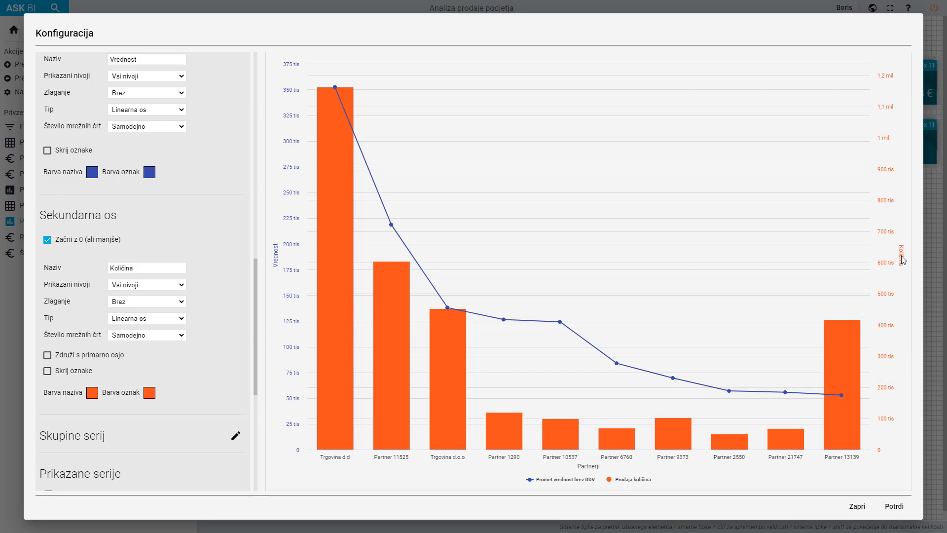
- Label the displayed series Promet vrednost brez DDV as Promet and Prodaja količina as Količina
scroll(237, 352, down, 4)
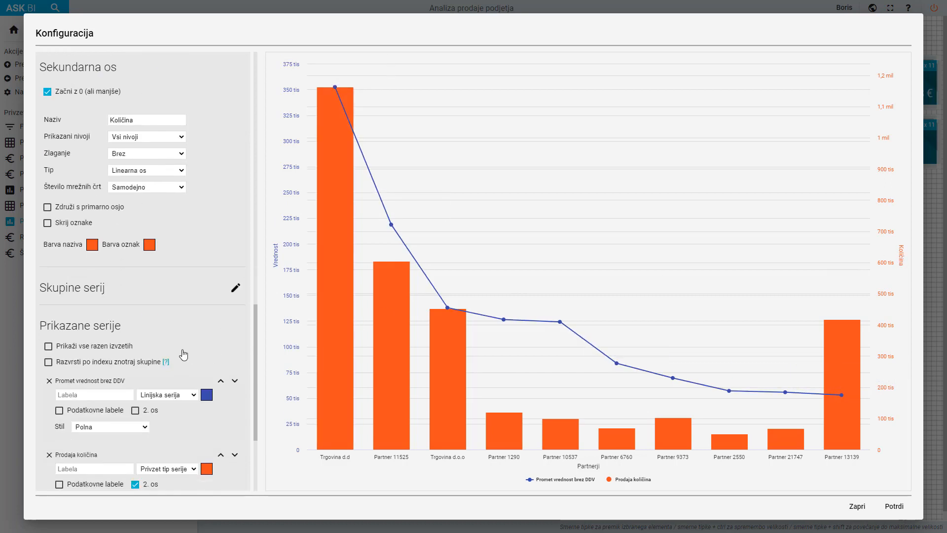
click(99, 342)
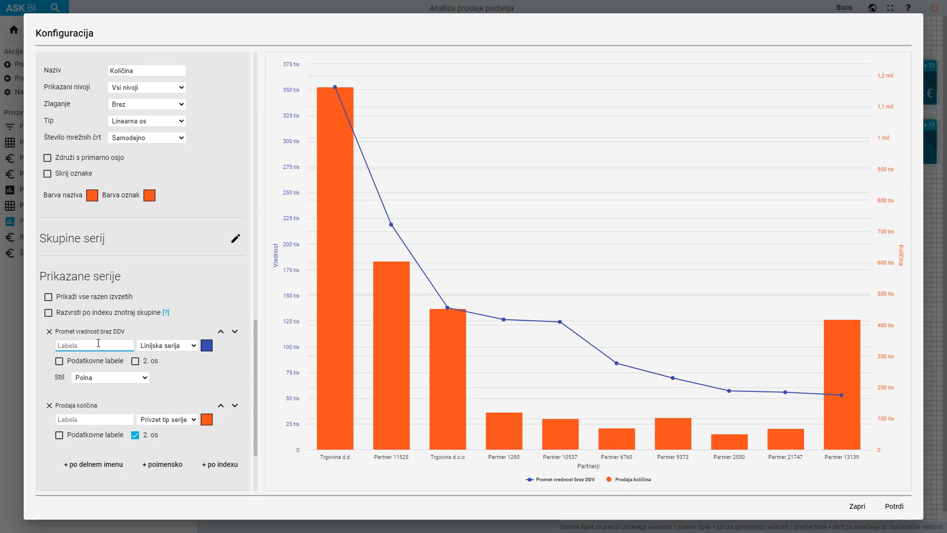
text(Promet)
click(88, 420)
text(Količin)
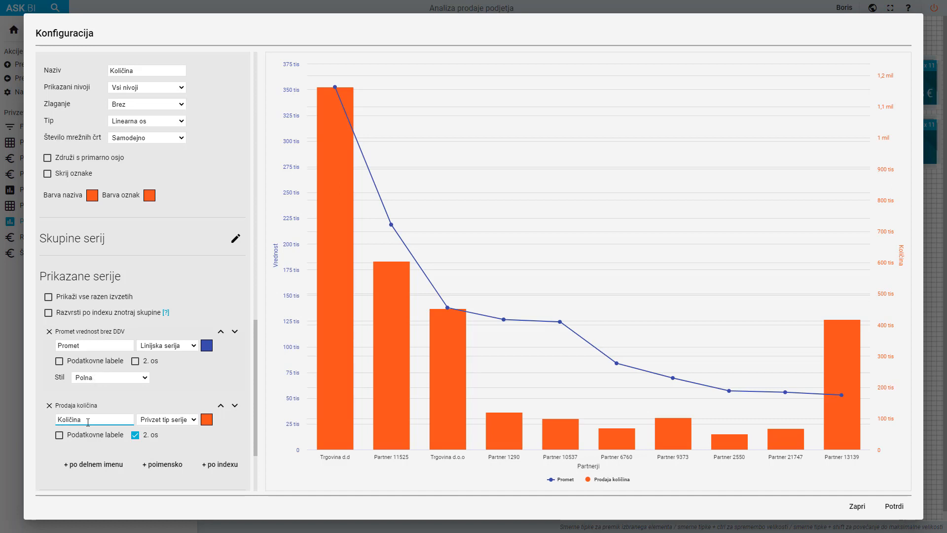
text(a)
click(182, 384)
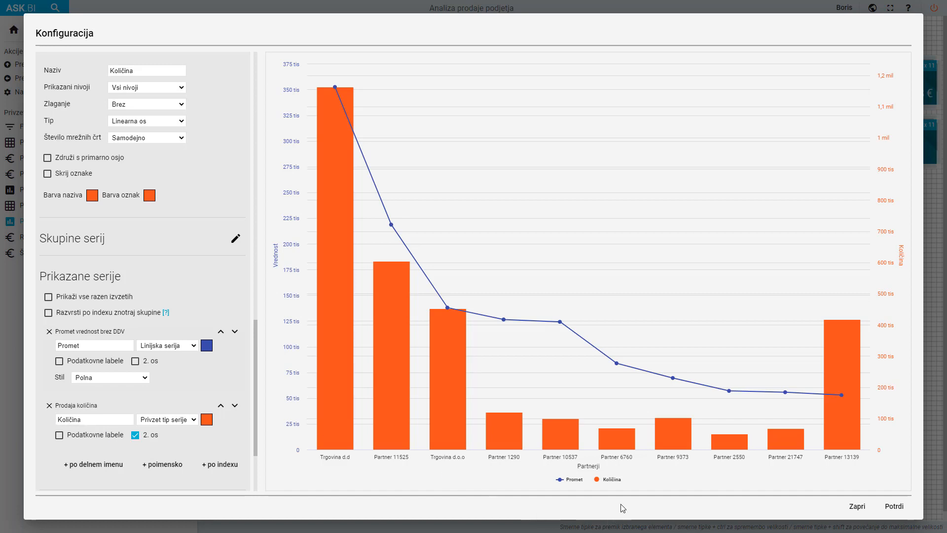
- Confirm the chart configuration and element settings, and save the Analiza prodaje podjetja dashboard
click(906, 513)
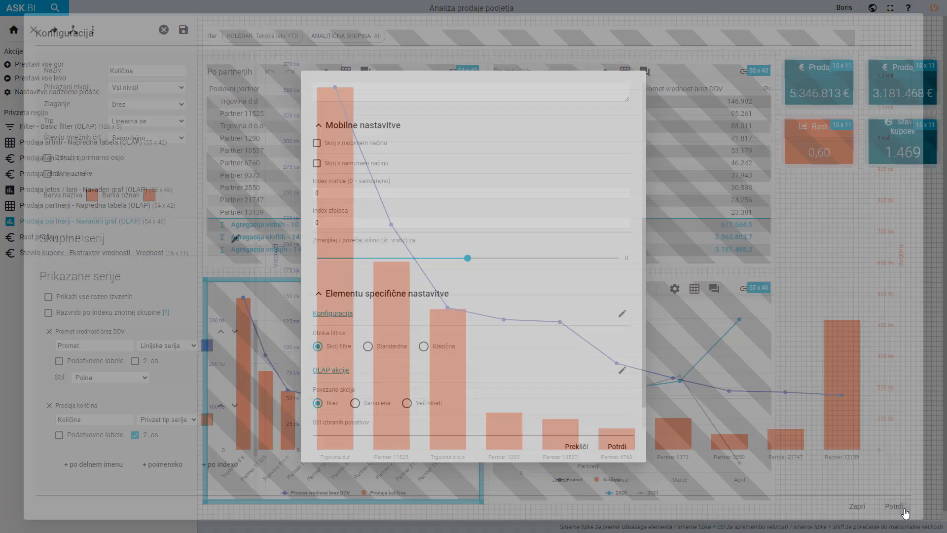
click(628, 450)
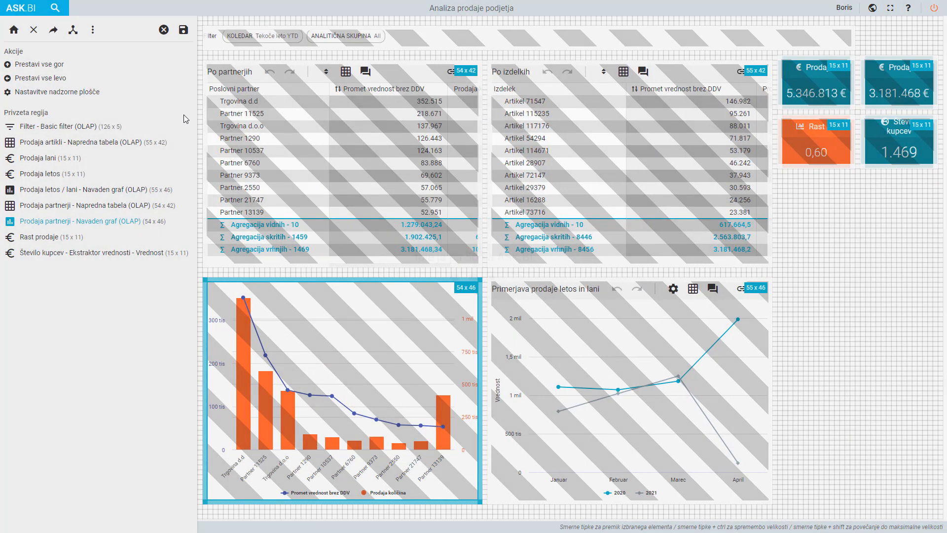
click(184, 30)
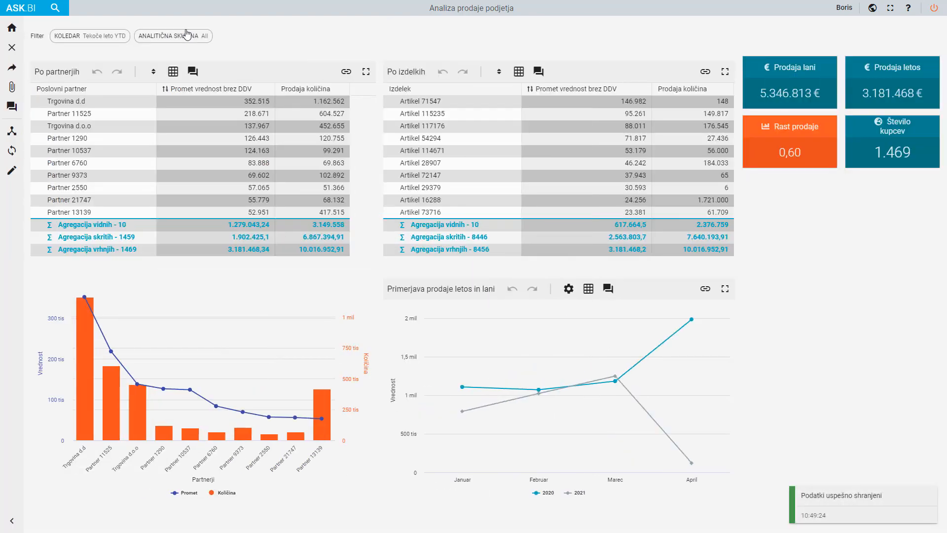